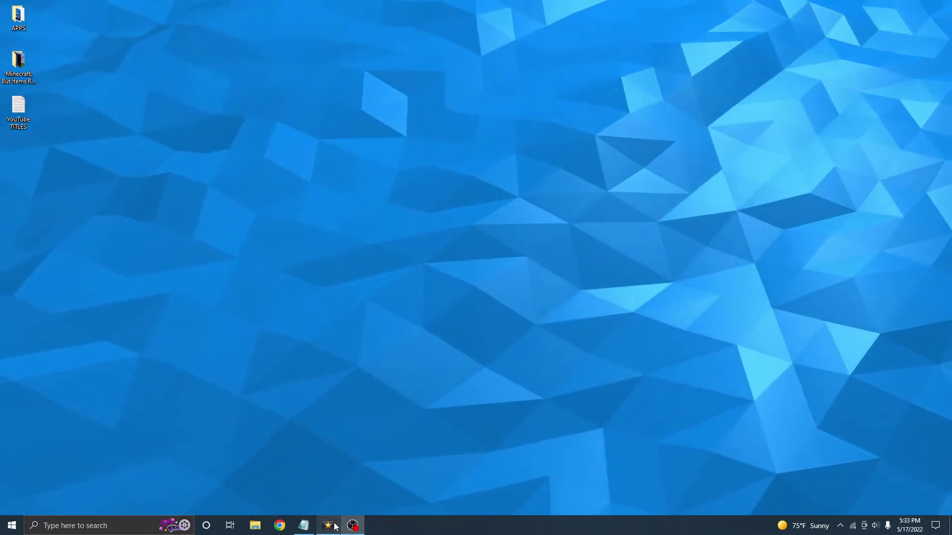
{"action": "left_click", "coordinate": [334, 526]}
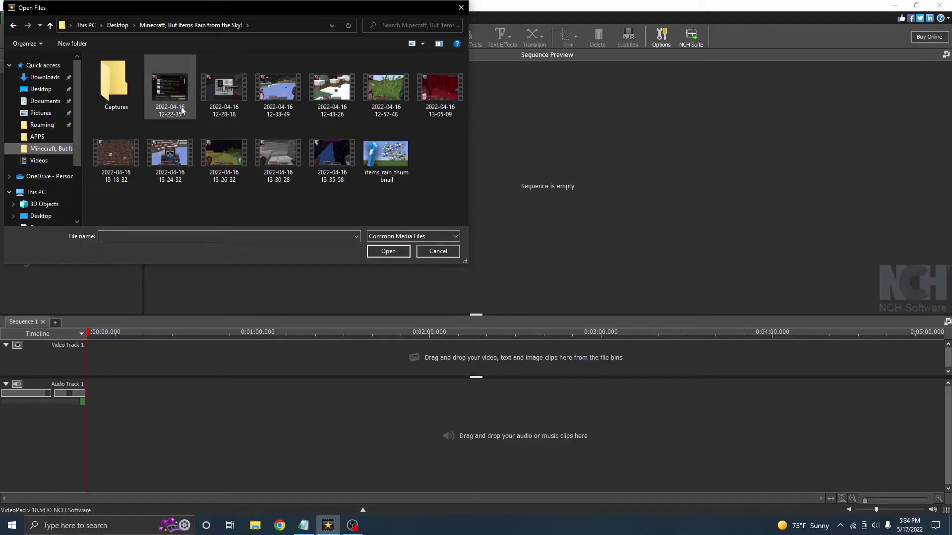
{"action": "double_click", "coordinate": [180, 106]}
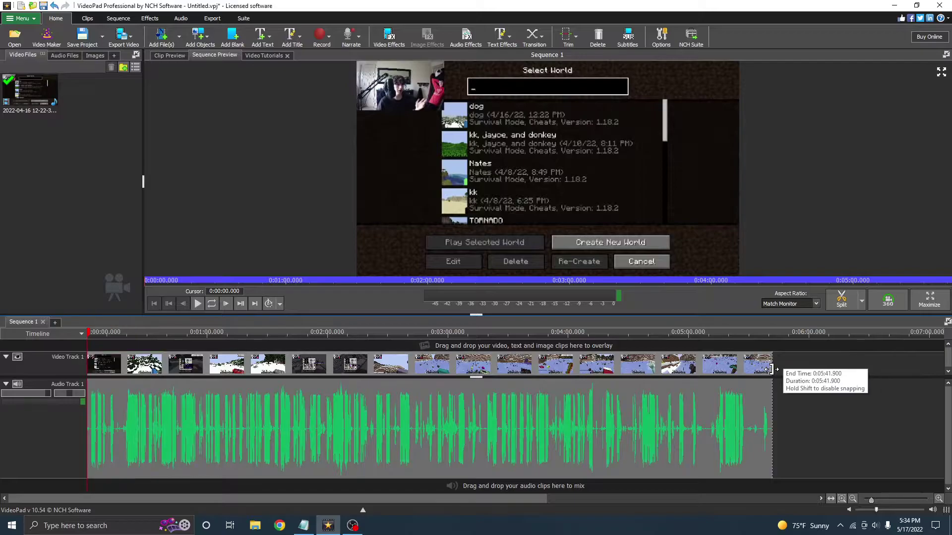
{"action": "left_click_drag", "start_coordinate": [771, 369], "coordinate": [122, 368]}
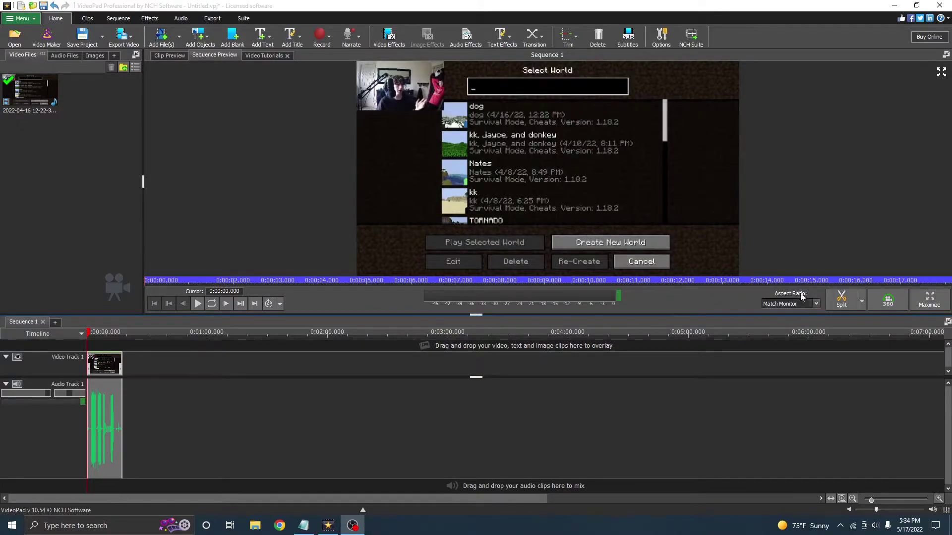
{"action": "left_click", "coordinate": [810, 306]}
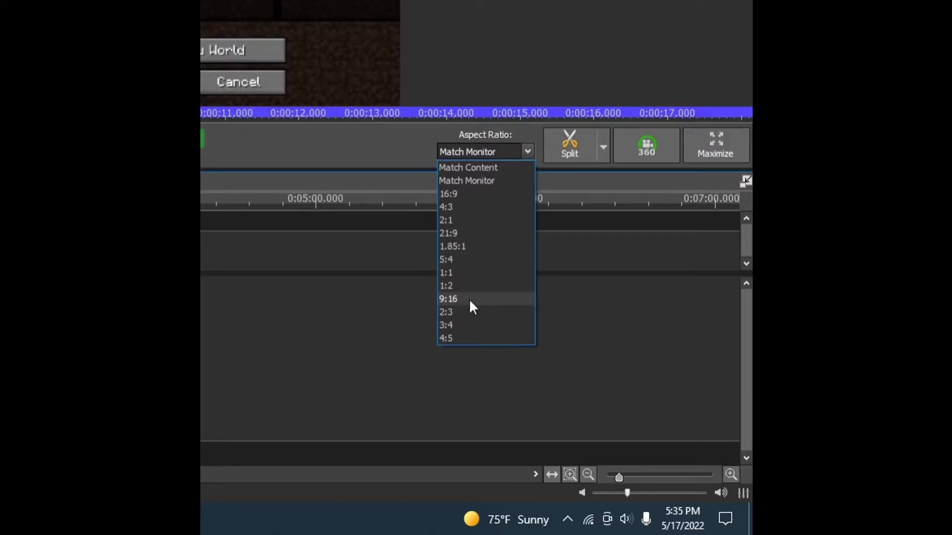
Step: Choose the 9:16 aspect ratio for the sequence
{"action": "left_click", "coordinate": [470, 300]}
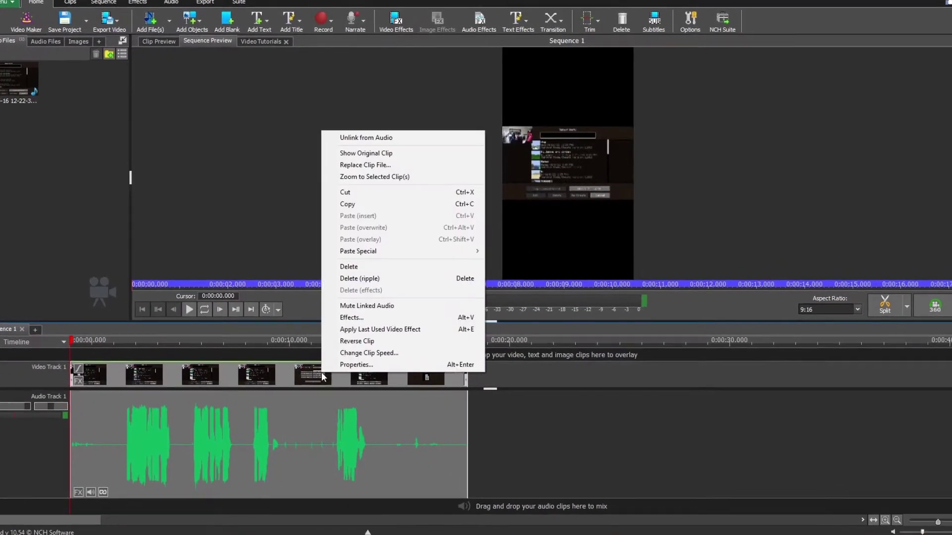
Step: Apply a Scale effect at ratio 3.00 to the Minecraft clip
{"action": "left_click", "coordinate": [385, 349]}
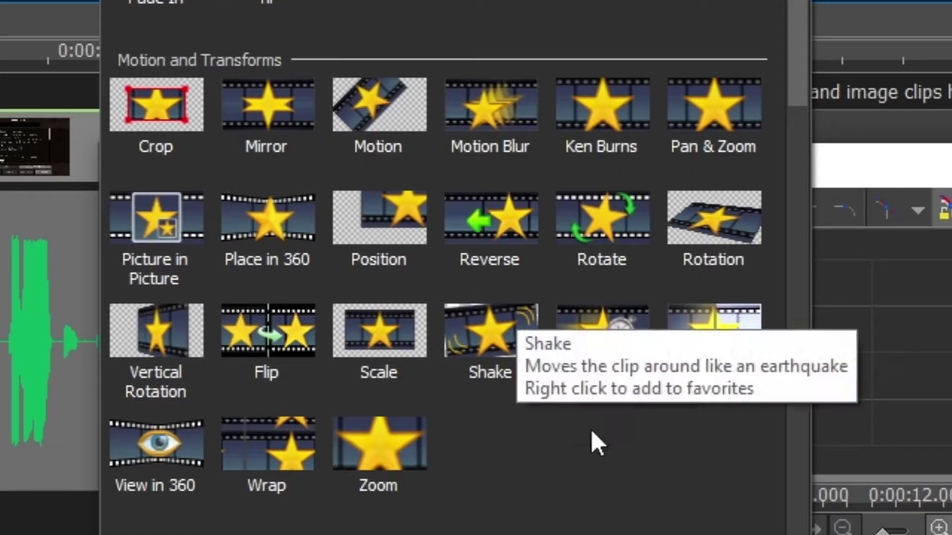
{"action": "left_click", "coordinate": [389, 369]}
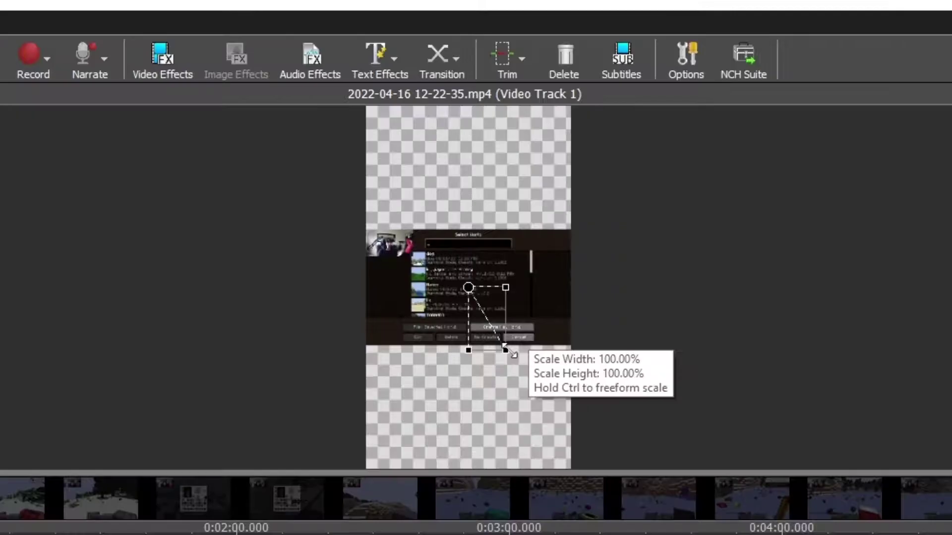
{"action": "left_click_drag", "start_coordinate": [513, 354], "coordinate": [601, 451]}
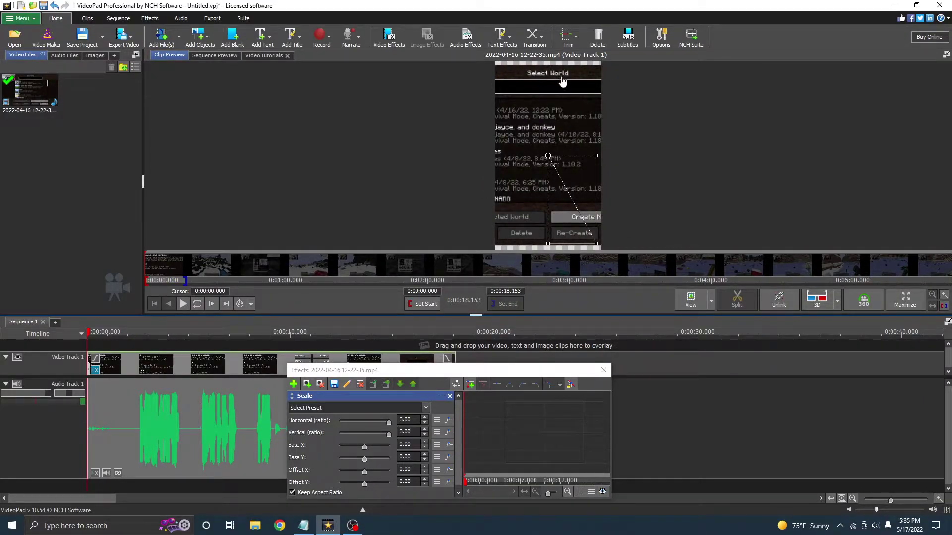
{"action": "left_click", "coordinate": [603, 369]}
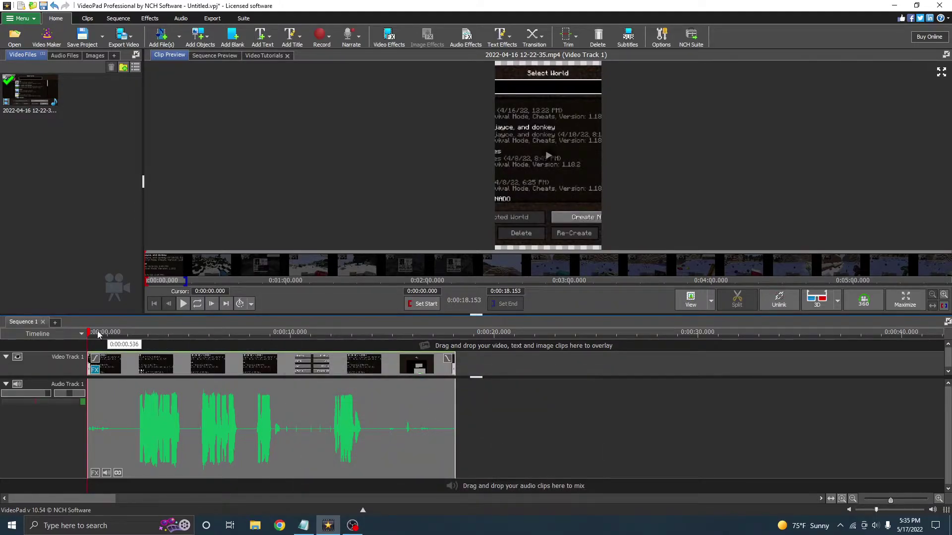
Step: Add a Simple Text Overlay near the 6-second mark and enter its text
{"action": "left_click_drag", "start_coordinate": [92, 337], "coordinate": [319, 332]}
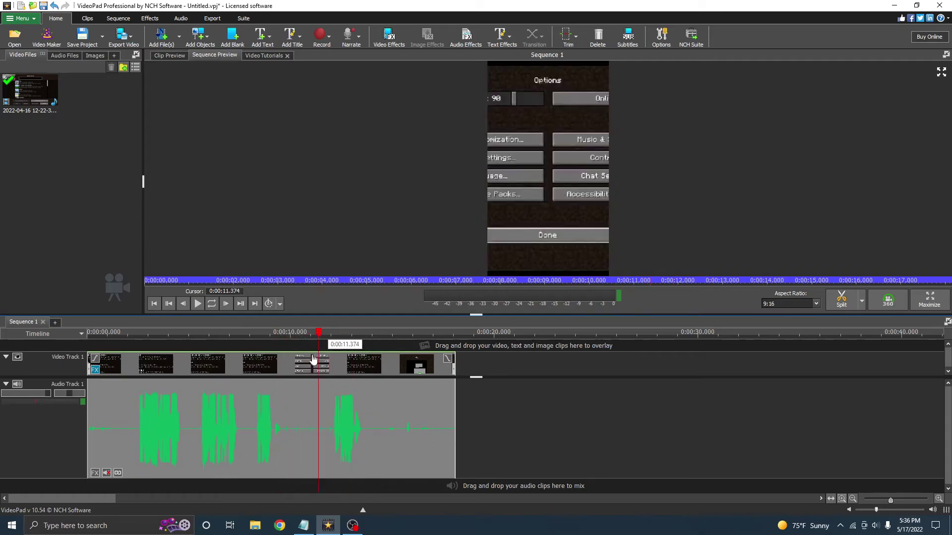
{"action": "left_click", "coordinate": [262, 37]}
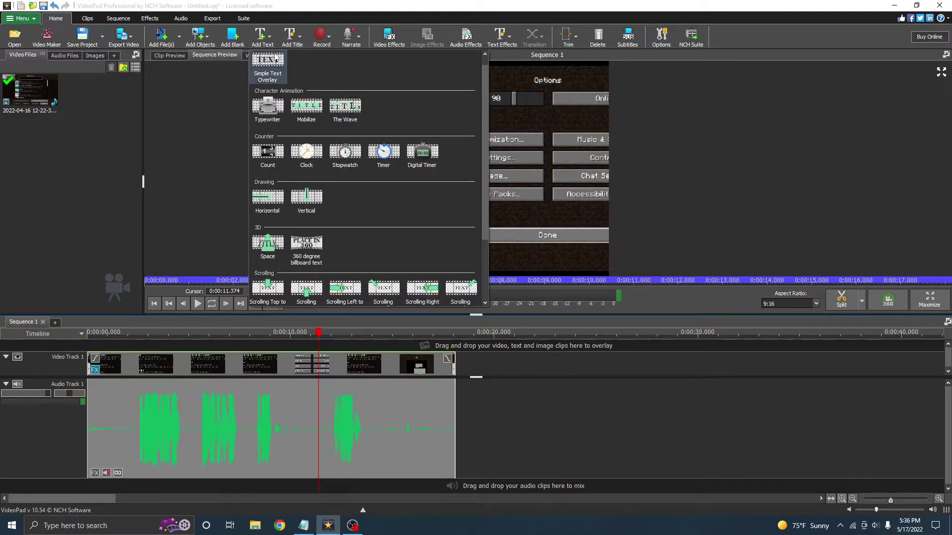
{"action": "left_click", "coordinate": [268, 62]}
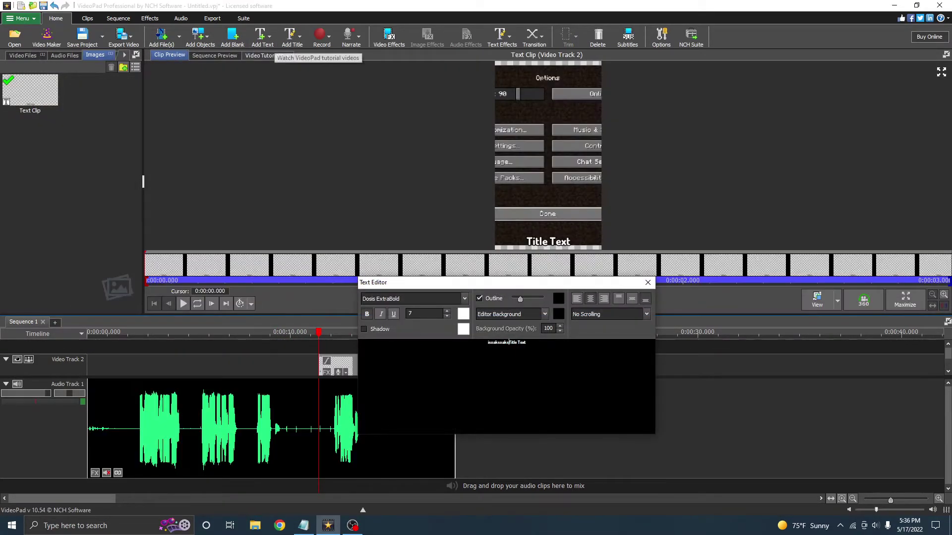
{"action": "type", "text": "soaksoaksoaksoa"}
{"action": "key", "text": "ctrl+a"}
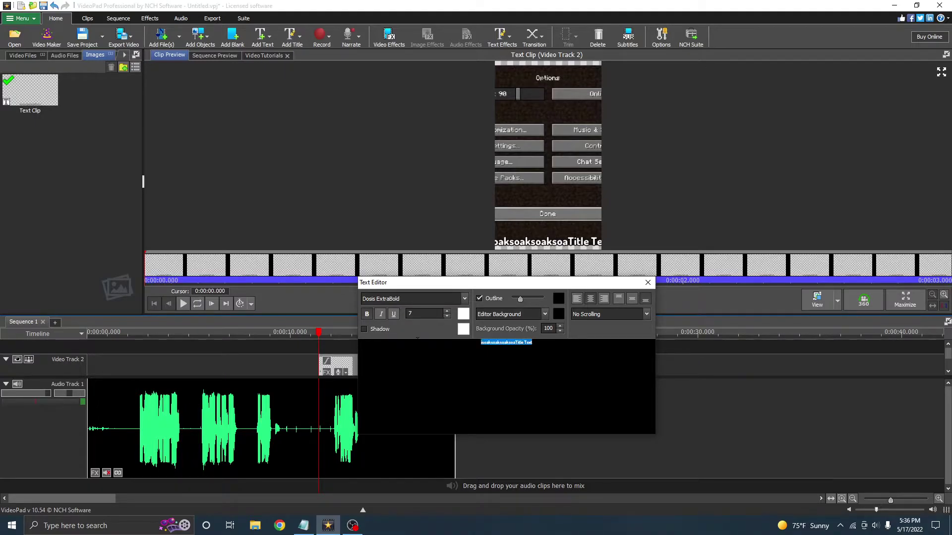
{"action": "left_click", "coordinate": [647, 283]}
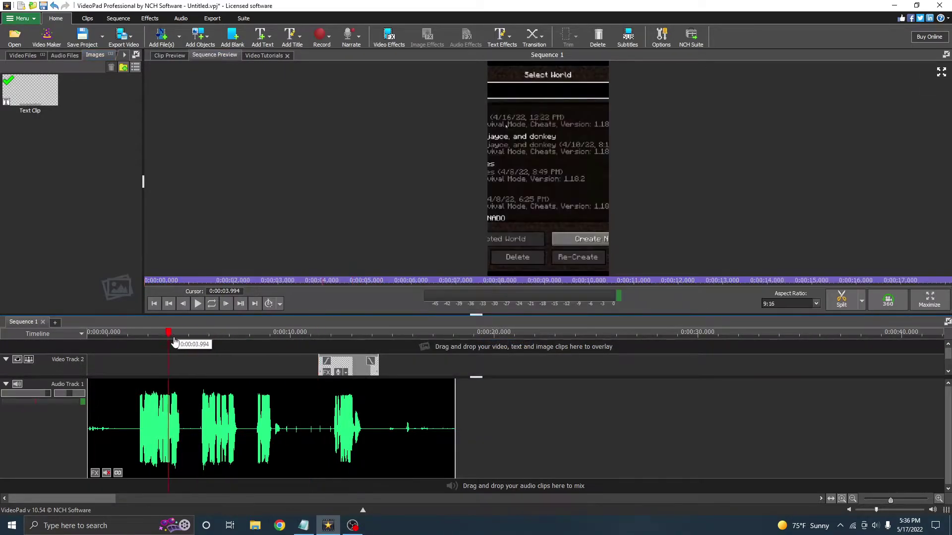
Step: Shift the text clip on Video Track 2 to about 0:07 and preview it
{"action": "left_click_drag", "start_coordinate": [171, 333], "coordinate": [290, 332]}
{"action": "left_click_drag", "start_coordinate": [341, 371], "coordinate": [256, 346]}
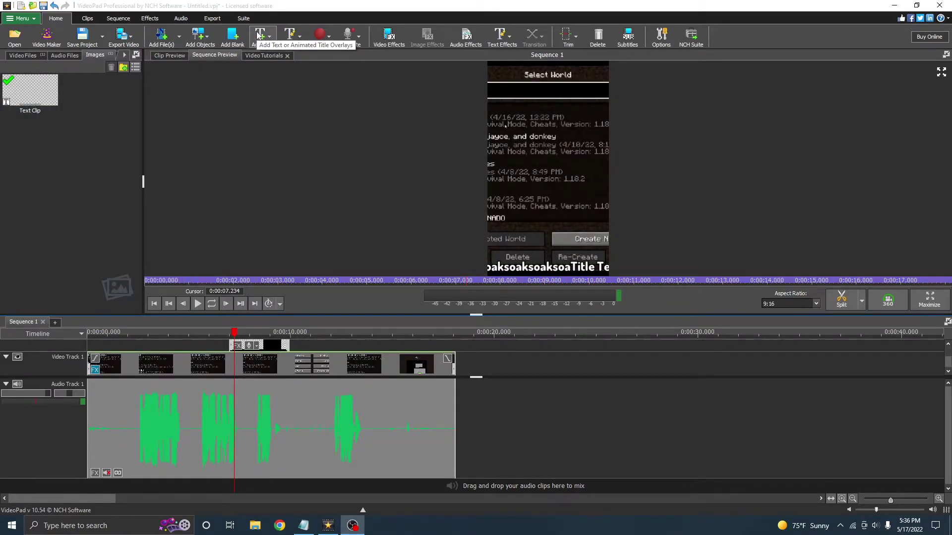
{"action": "left_click", "coordinate": [335, 332]}
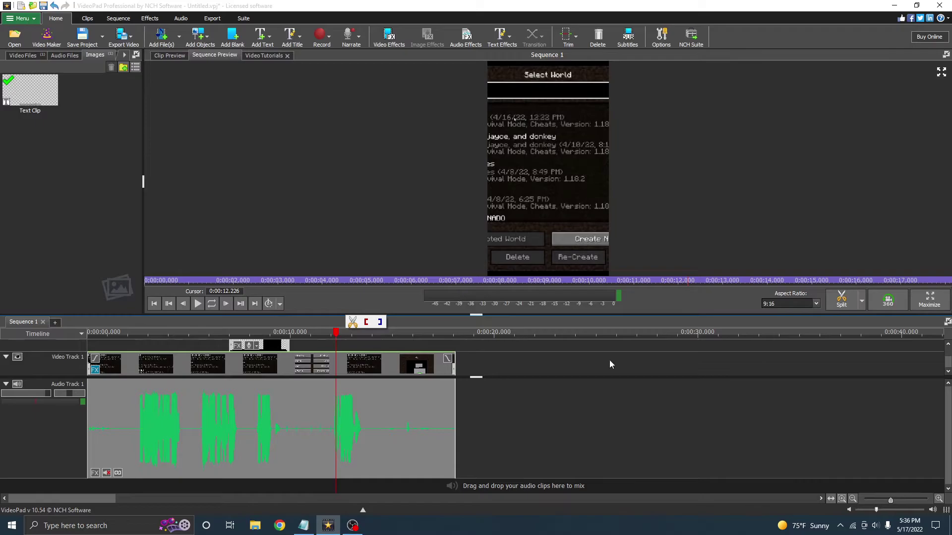
{"action": "left_click", "coordinate": [178, 333]}
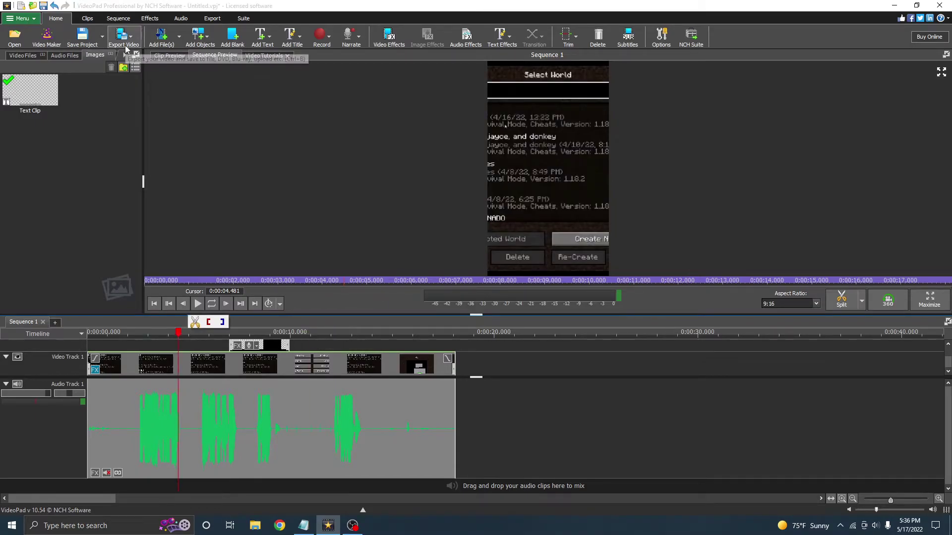
Step: Choose Export Video > Video File to open the MP4 export settings
{"action": "left_click", "coordinate": [122, 41]}
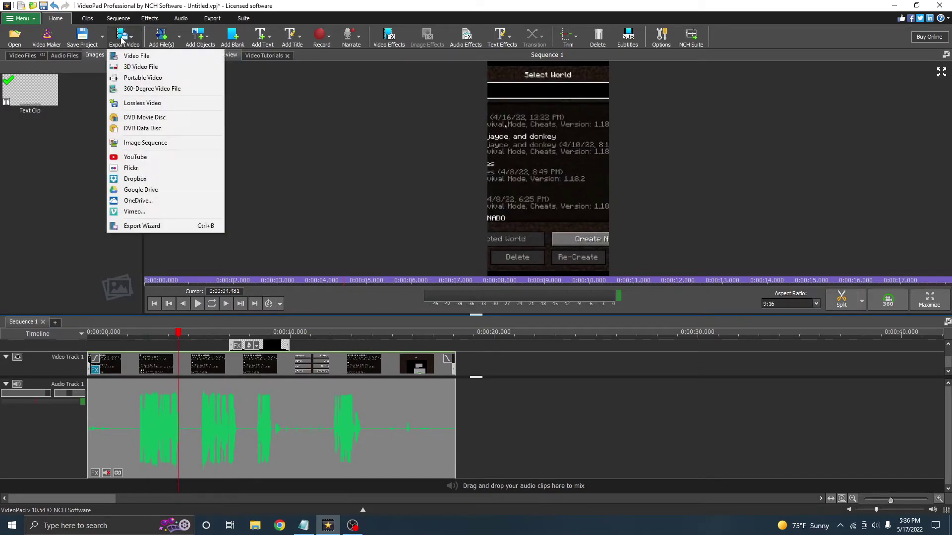
{"action": "left_click", "coordinate": [137, 57]}
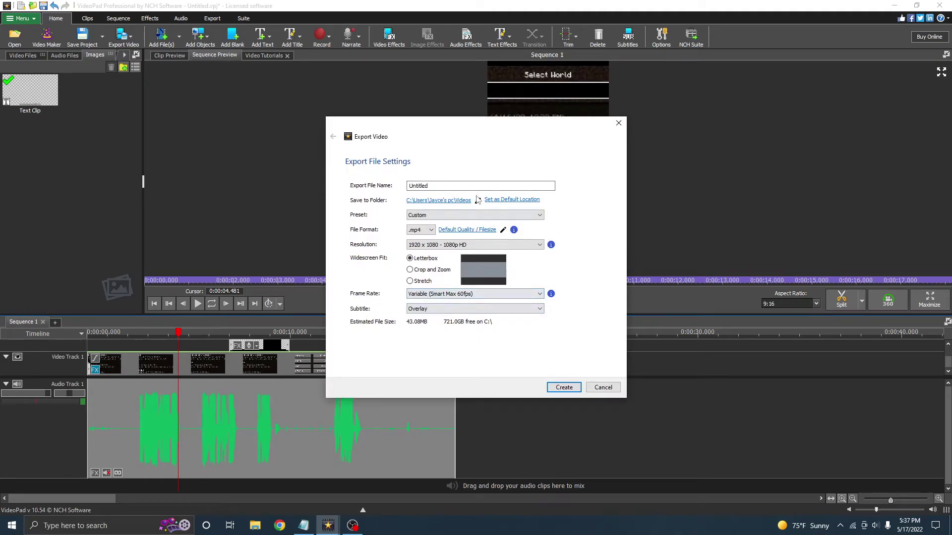
{"action": "type", "text": "jisajuisjaisjaiojsuiahjfuijdsuijuizsaskajuihzuasakosjais"}
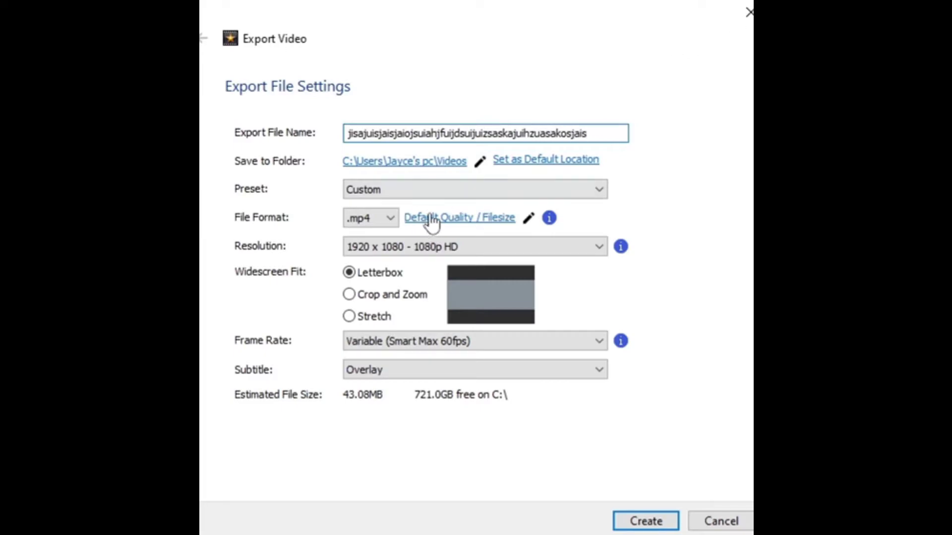
Step: Set the encoding quality to High Quality / Larger Filesize
{"action": "left_click", "coordinate": [460, 219]}
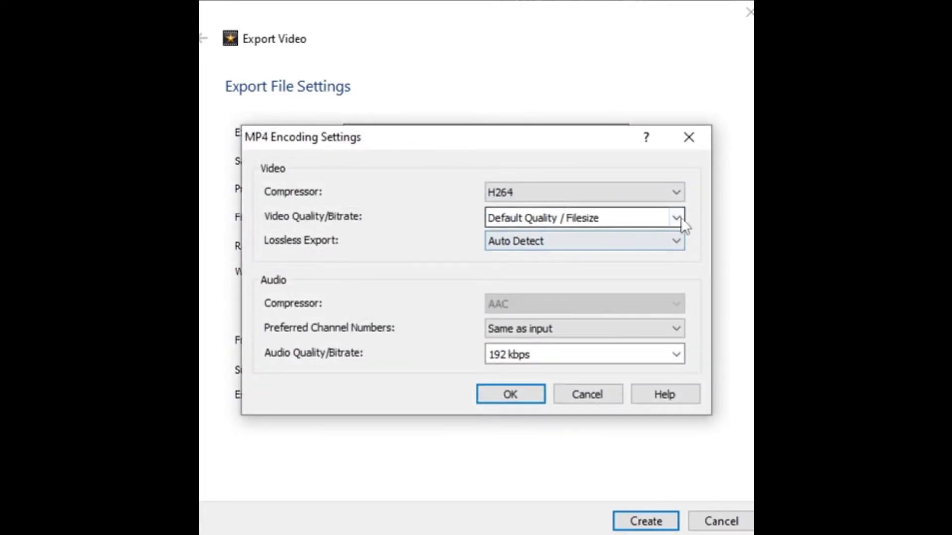
{"action": "left_click", "coordinate": [683, 218]}
{"action": "scroll", "coordinate": [606, 247], "scroll_direction": "up", "scroll_amount": 1}
{"action": "left_click", "coordinate": [592, 239]}
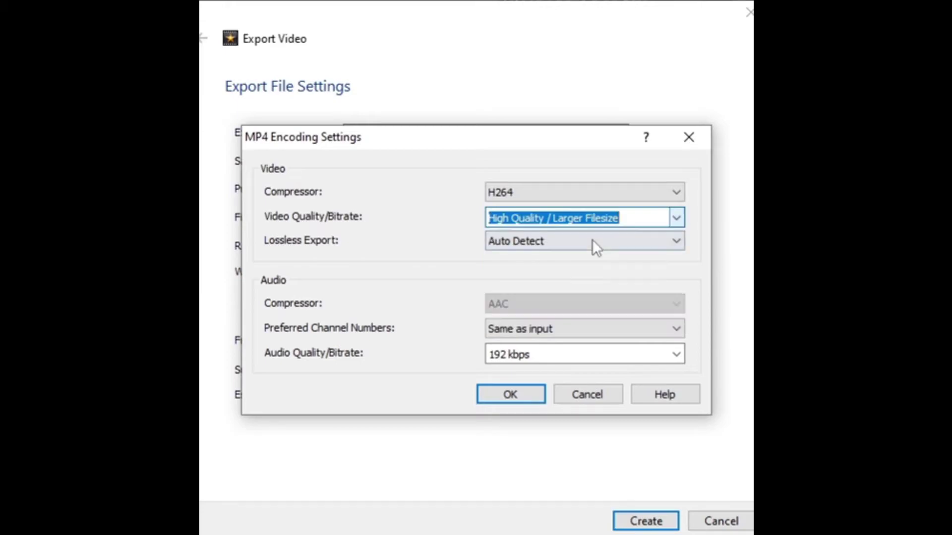
{"action": "left_click", "coordinate": [491, 403]}
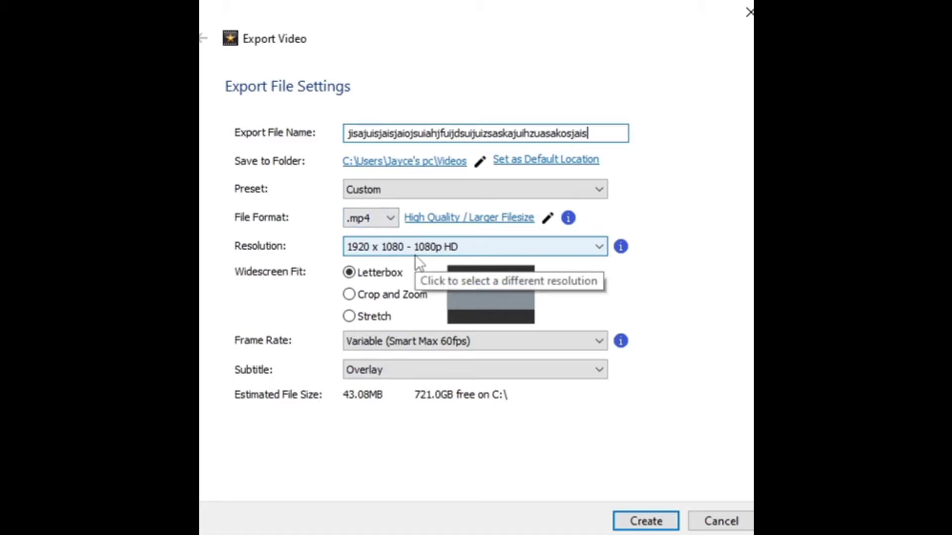
Step: Set the resolution to 1080 x 1920 Vertical (9:16) and create the MP4
{"action": "left_click", "coordinate": [600, 249]}
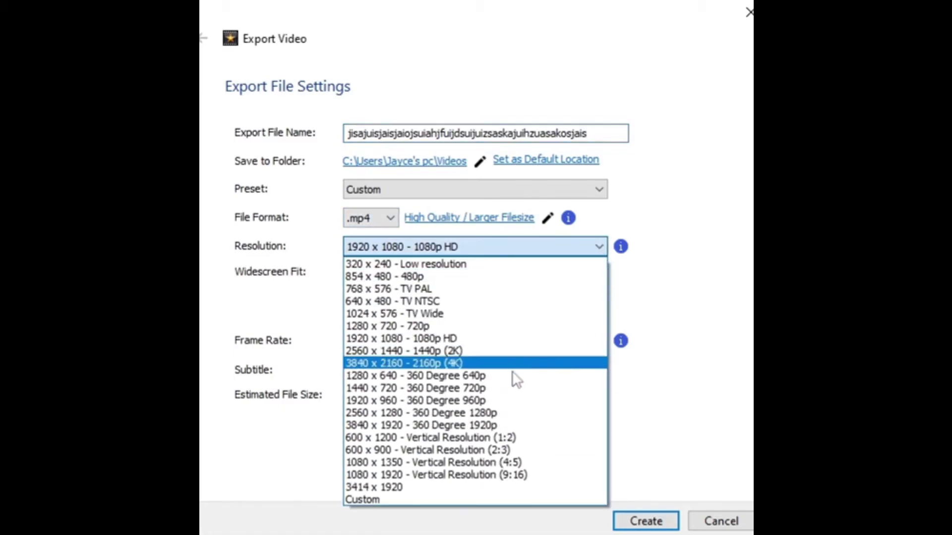
{"action": "left_click", "coordinate": [523, 476]}
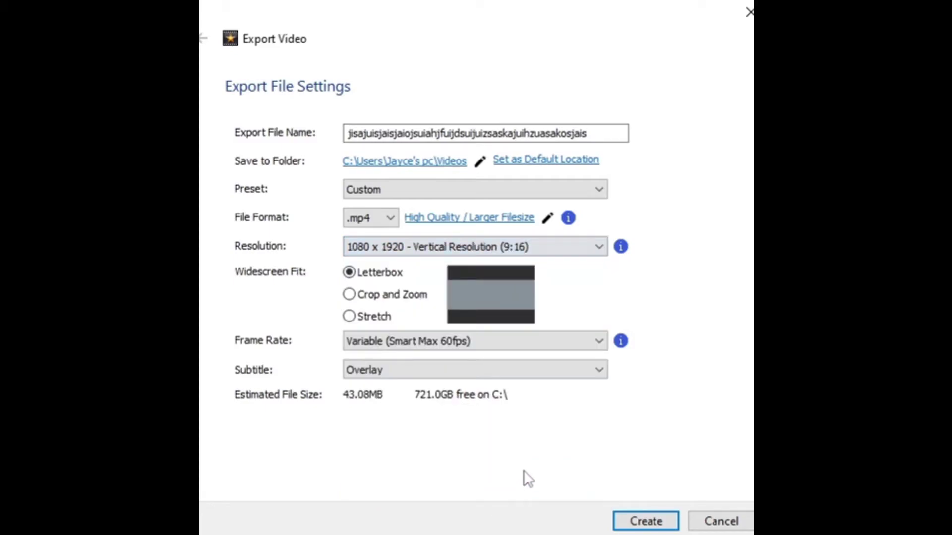
{"action": "left_click", "coordinate": [644, 520]}
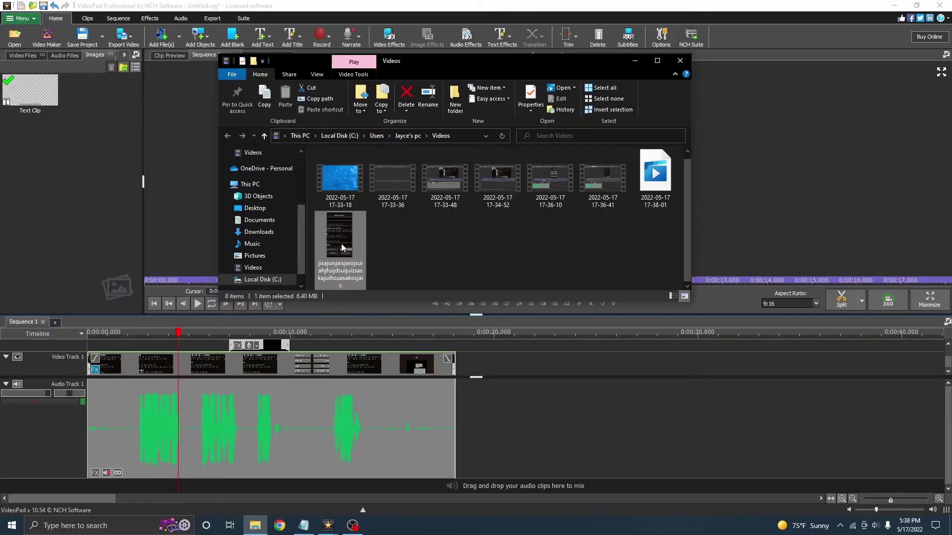
Step: Play the exported clip, skipping ahead to its end, then close the player and launch Chrome
{"action": "double_click", "coordinate": [342, 242]}
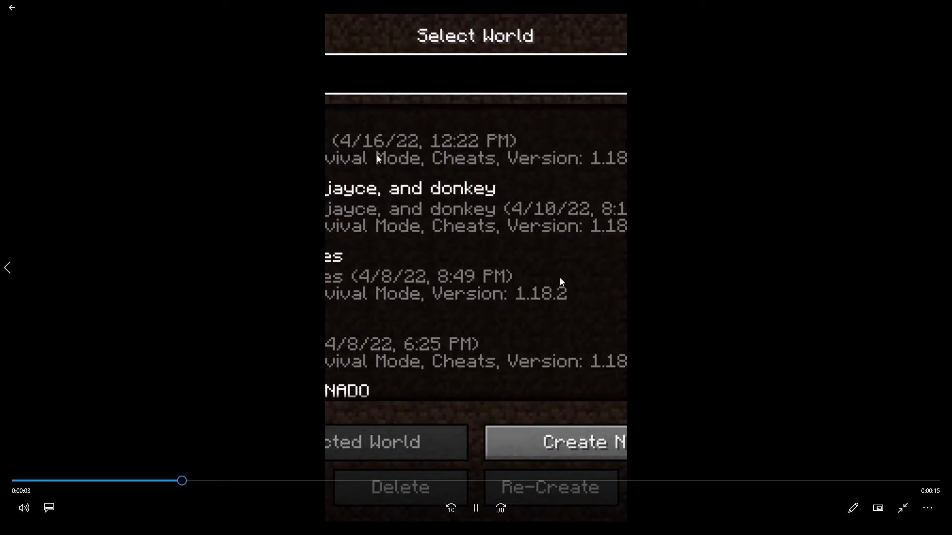
{"action": "left_click", "coordinate": [346, 481]}
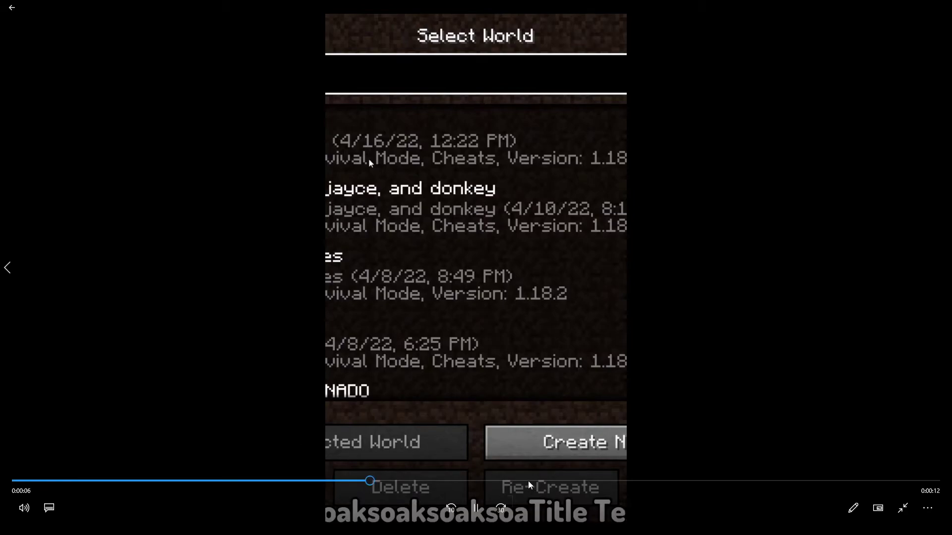
{"action": "left_click", "coordinate": [502, 481]}
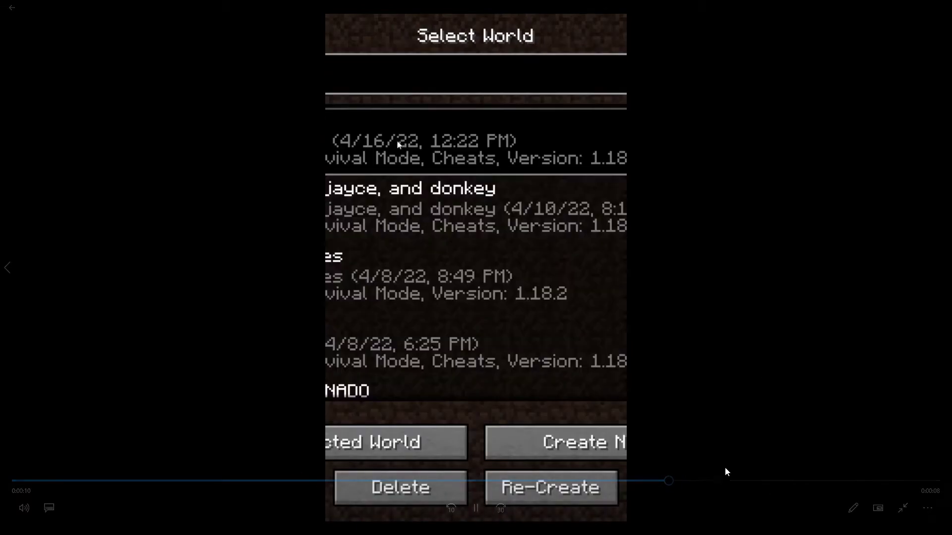
{"action": "left_click", "coordinate": [878, 508]}
{"action": "left_click", "coordinate": [924, 23]}
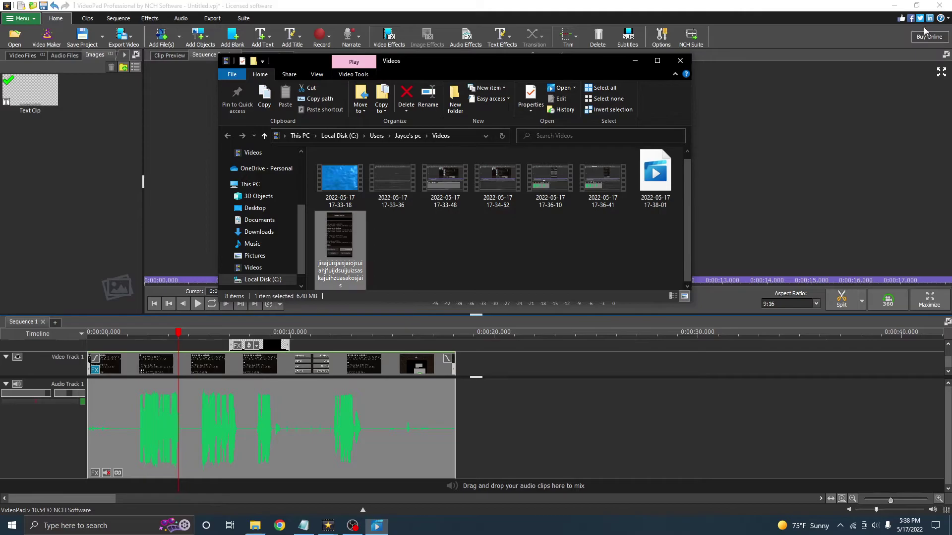
{"action": "left_click", "coordinate": [279, 526]}
Step: Upload the exported file from the Videos folder via Create > Upload videos
{"action": "left_click", "coordinate": [30, 42]}
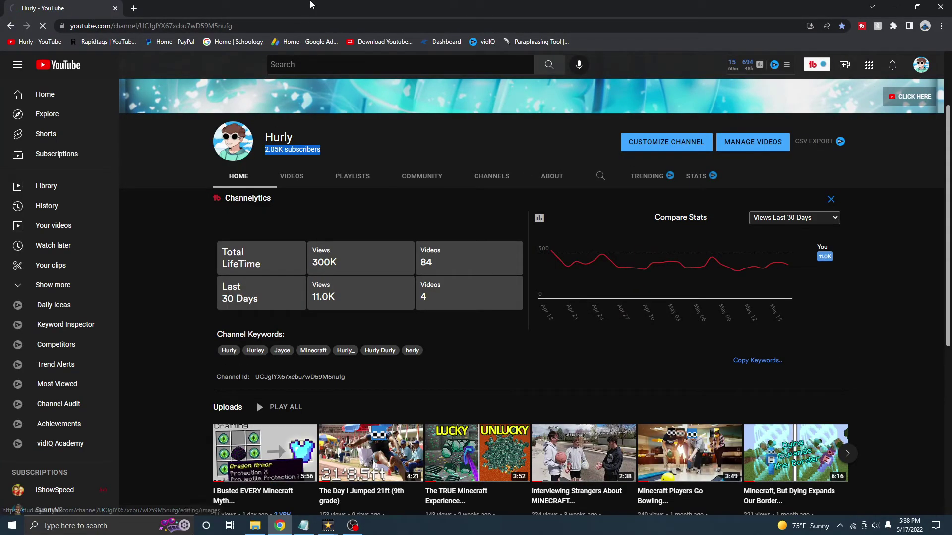
{"action": "left_click", "coordinate": [844, 65]}
{"action": "left_click", "coordinate": [878, 90]}
{"action": "left_click", "coordinate": [493, 343]}
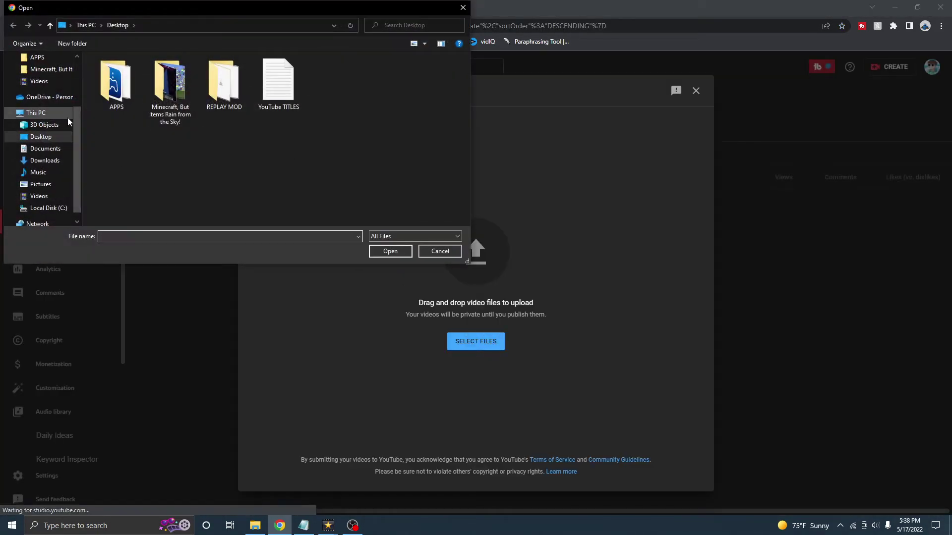
{"action": "left_click", "coordinate": [45, 83]}
{"action": "left_click", "coordinate": [131, 164]}
{"action": "double_click", "coordinate": [131, 164]}
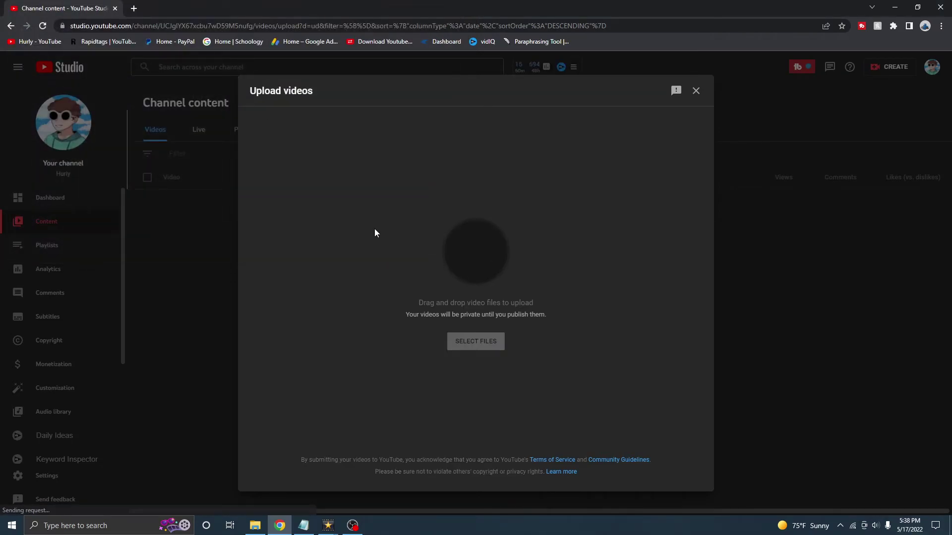
Step: Append " #shorts" to the title and enter "#shorts" as the description
{"action": "left_click", "coordinate": [484, 195]}
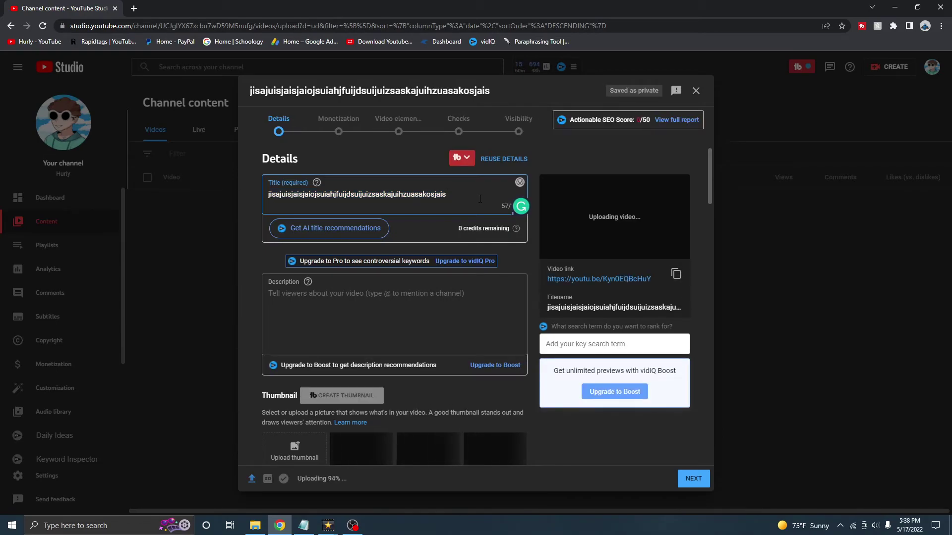
{"action": "type", "text": "#shorts"}
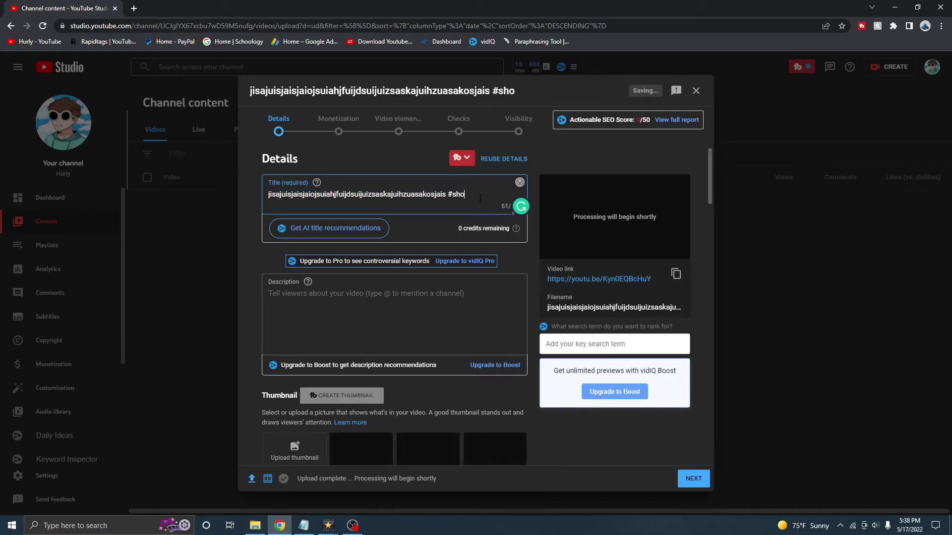
{"action": "left_click", "coordinate": [414, 308]}
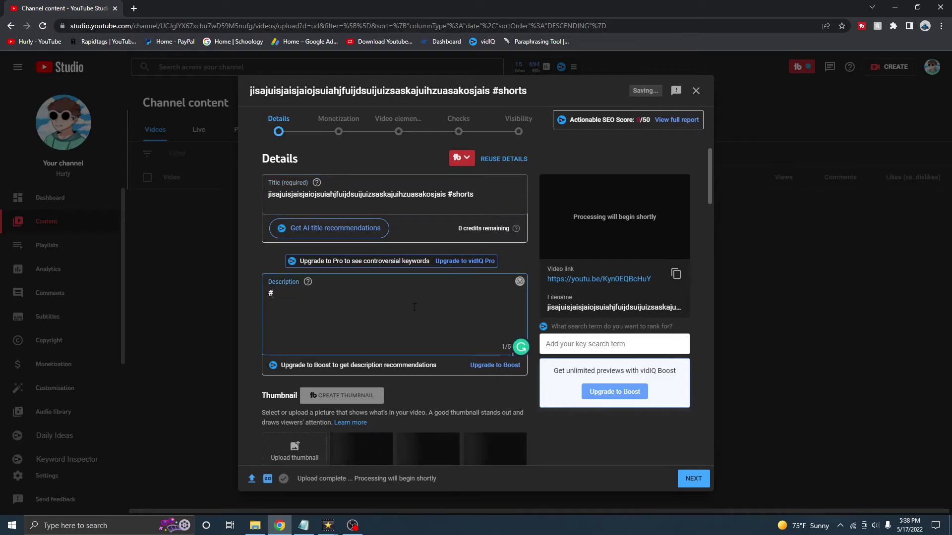
{"action": "type", "text": "#shorts"}
{"action": "scroll", "coordinate": [524, 251], "scroll_direction": "down", "scroll_amount": 1}
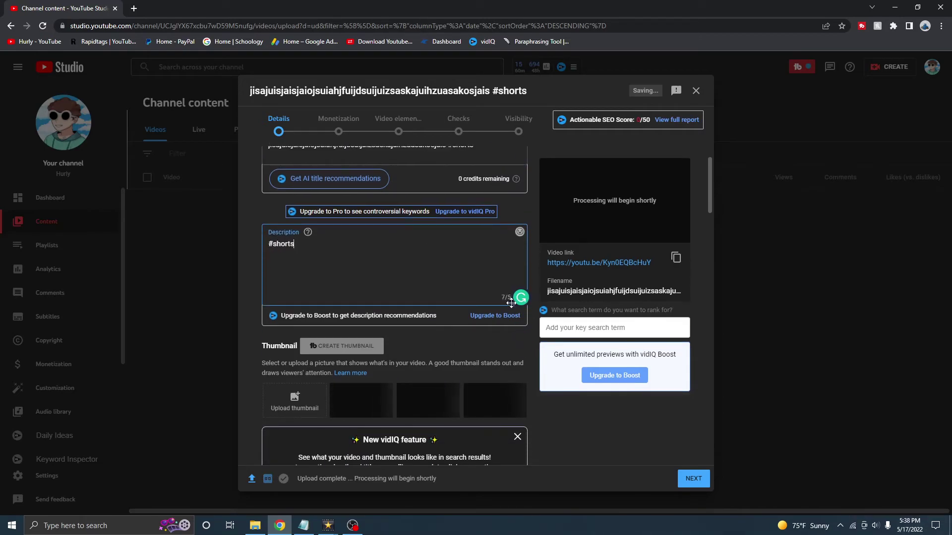
{"action": "scroll", "coordinate": [518, 311], "scroll_direction": "down", "scroll_amount": 10}
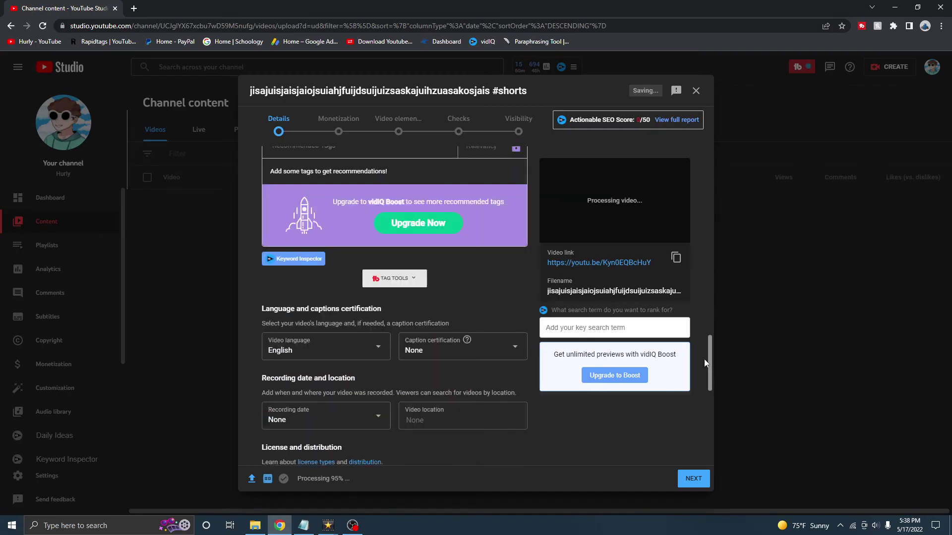
{"action": "left_click_drag", "start_coordinate": [710, 301], "coordinate": [707, 260]}
{"action": "scroll", "coordinate": [646, 301], "scroll_direction": "up", "scroll_amount": 5}
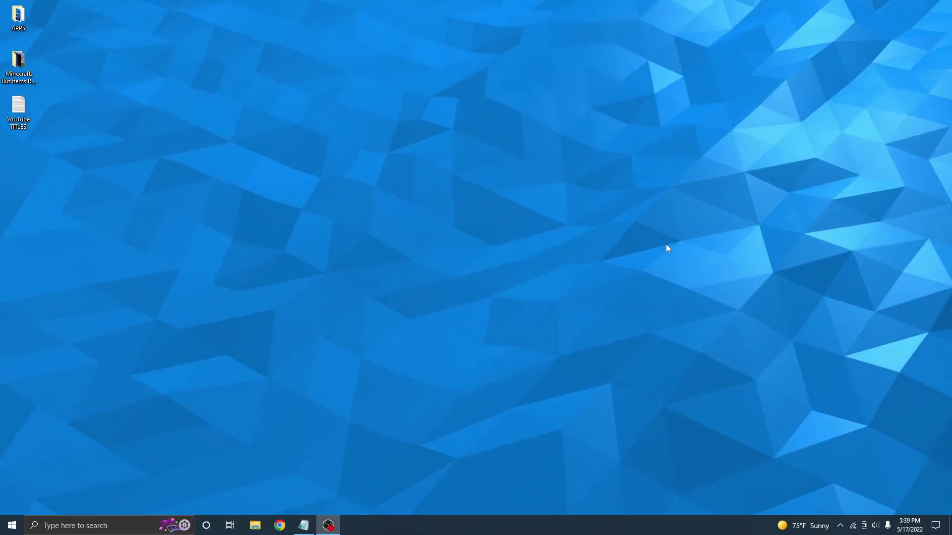